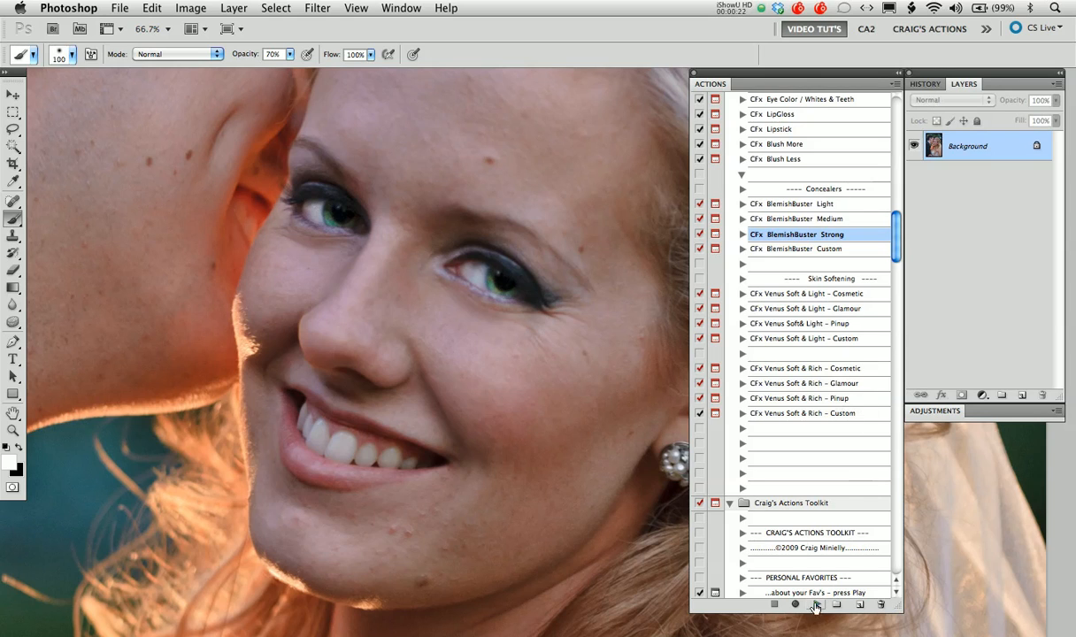
- Run the CFx BlemishBuster Strong action and paint out the dark blemishes on the bride's face on the Lighten SkinClear layer's mask
click(815, 605)
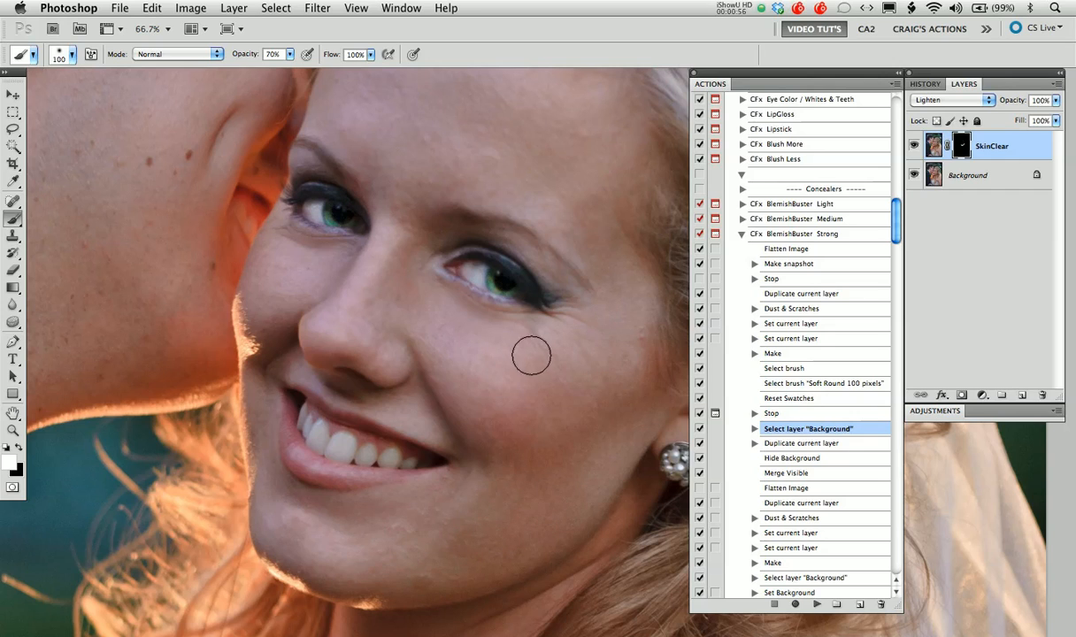
drag(634, 334, 632, 347)
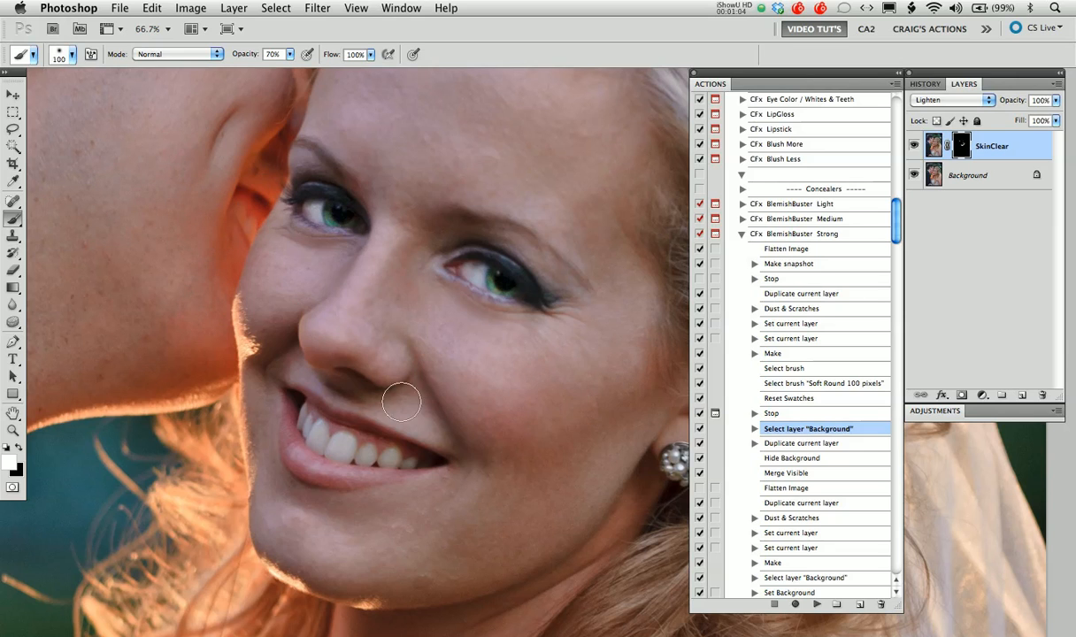
key(super+minus)
drag(360, 304, 436, 343)
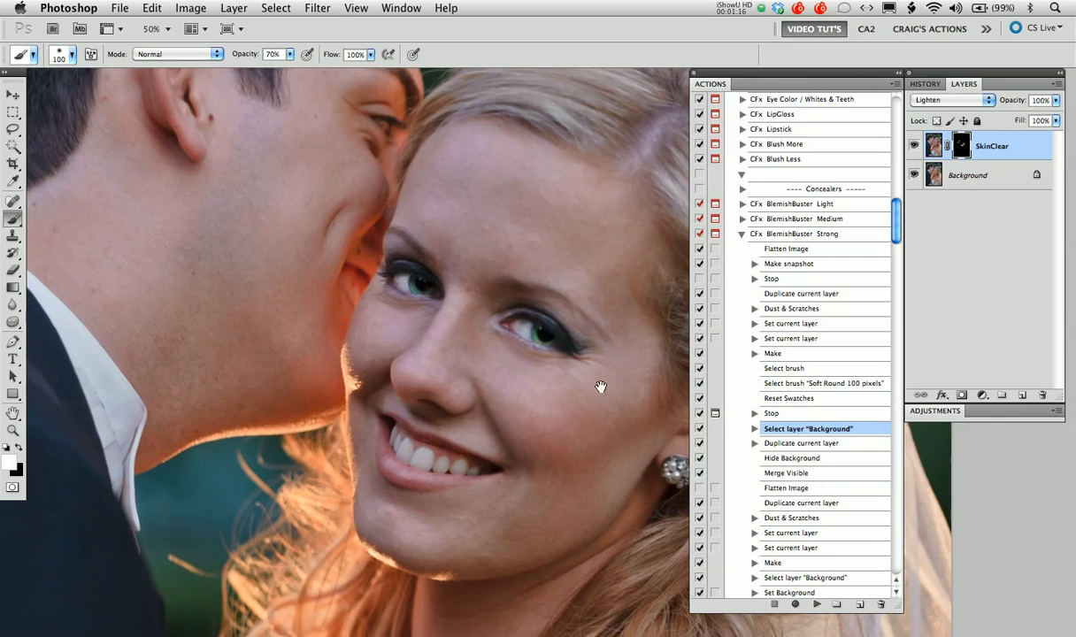
drag(601, 387, 576, 353)
- Continue the BlemishBuster action to its Darken pass and paint out the light spots on the bride's skin on the SkinClear mask
click(817, 604)
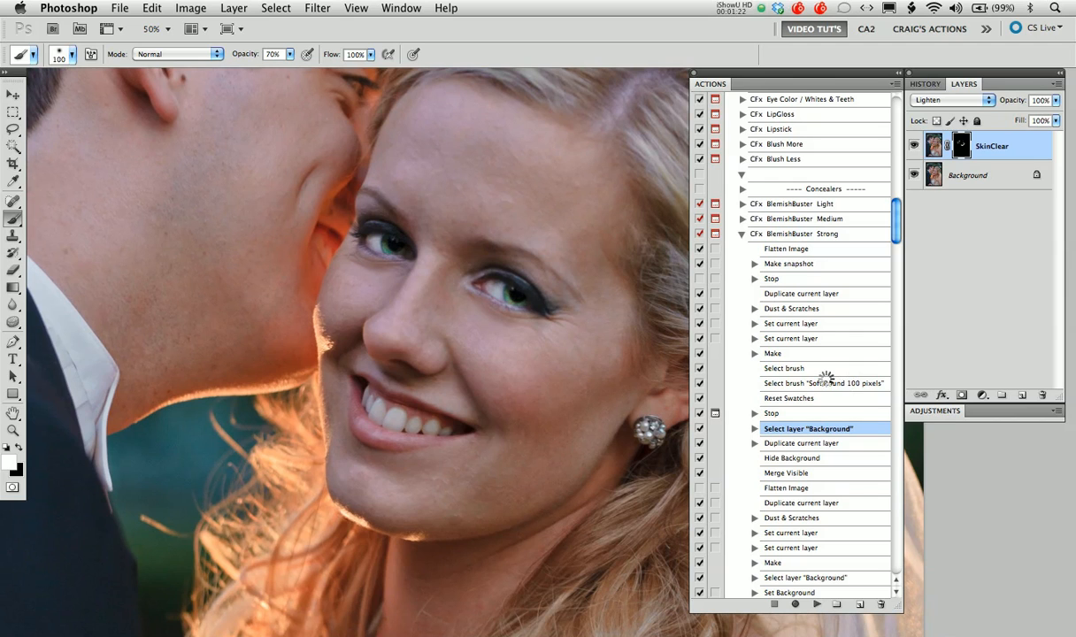
click(646, 249)
key(super+equal)
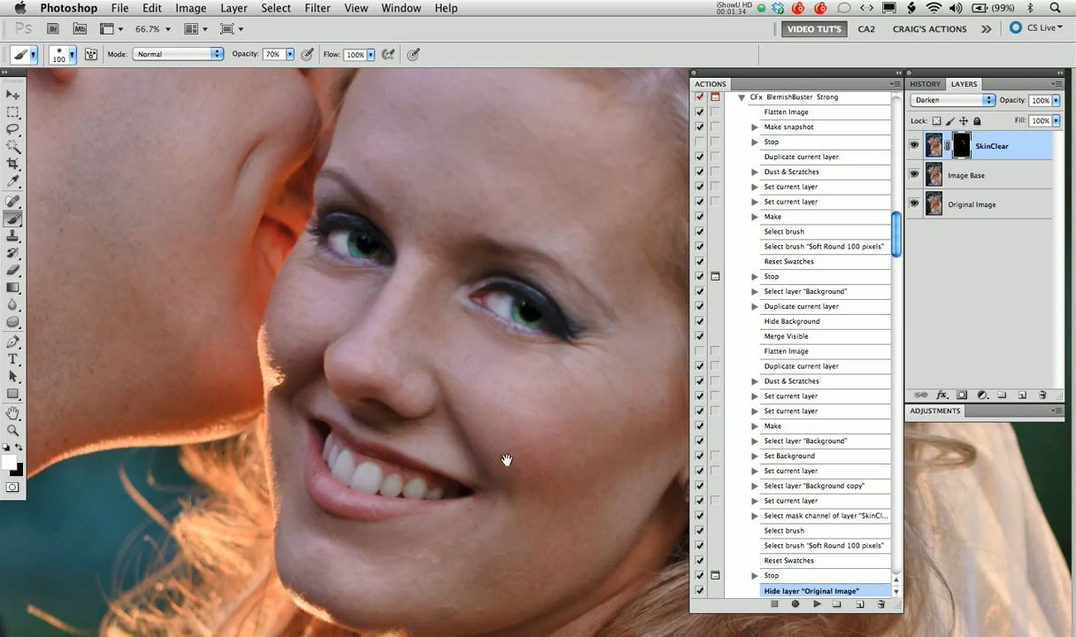
drag(506, 460, 546, 367)
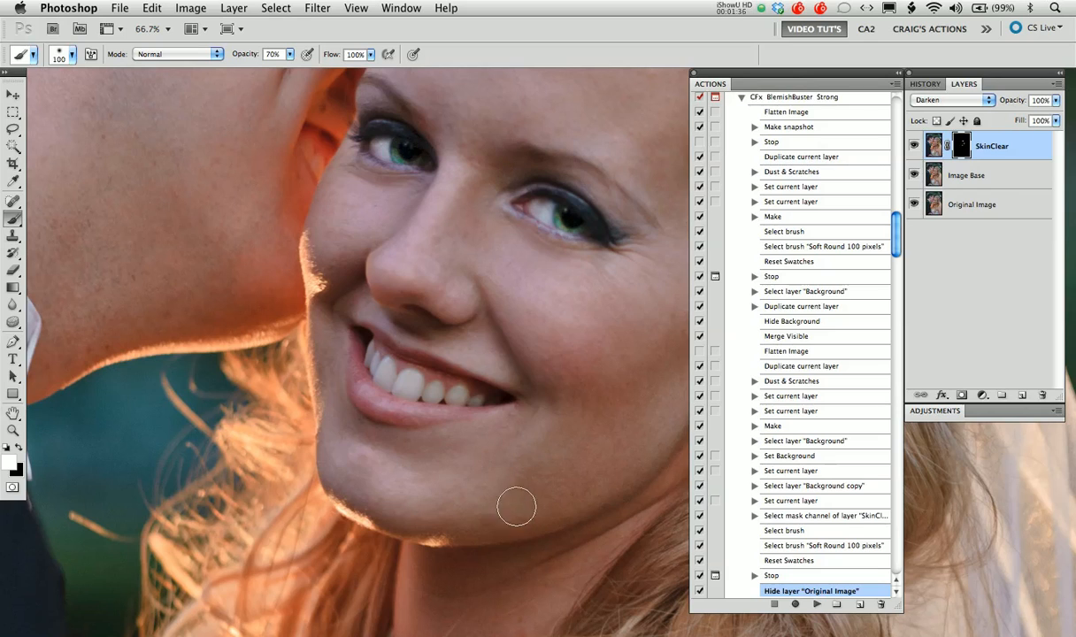
click(459, 468)
drag(601, 325, 559, 433)
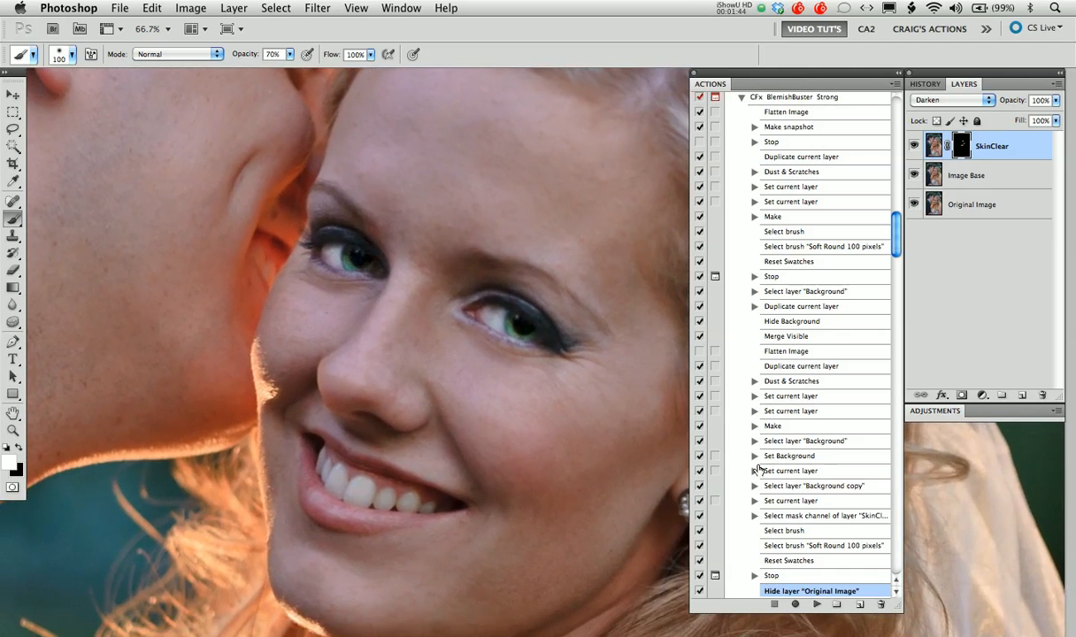
- Finish the BlemishBuster action and toggle the Blemish Free (After) layer's visibility to compare it with the original
click(816, 605)
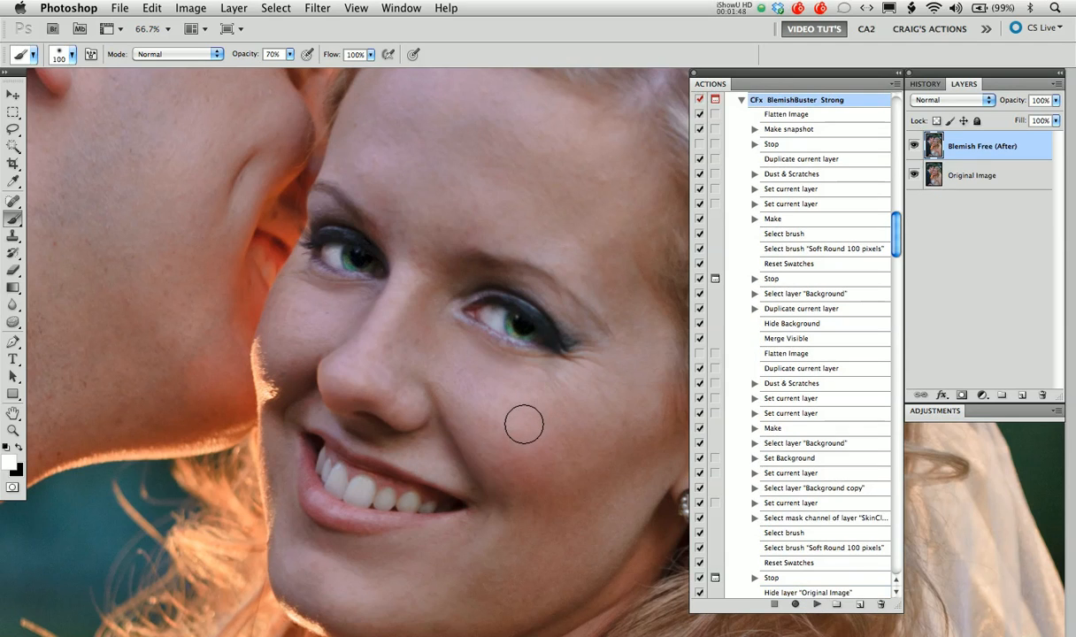
click(913, 147)
alt+click(483, 373)
drag(533, 414, 551, 391)
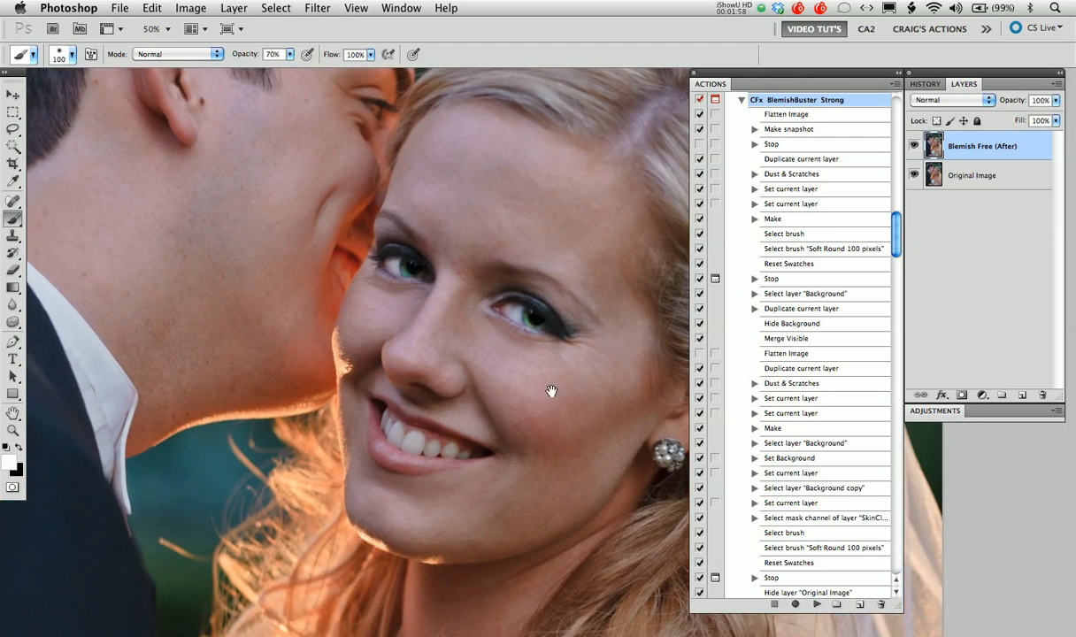
click(913, 147)
click(913, 148)
- Look through the LifeStyle Workflows and Portraiture Workflows action groups, including PortraitFlow Custom
drag(894, 235, 894, 163)
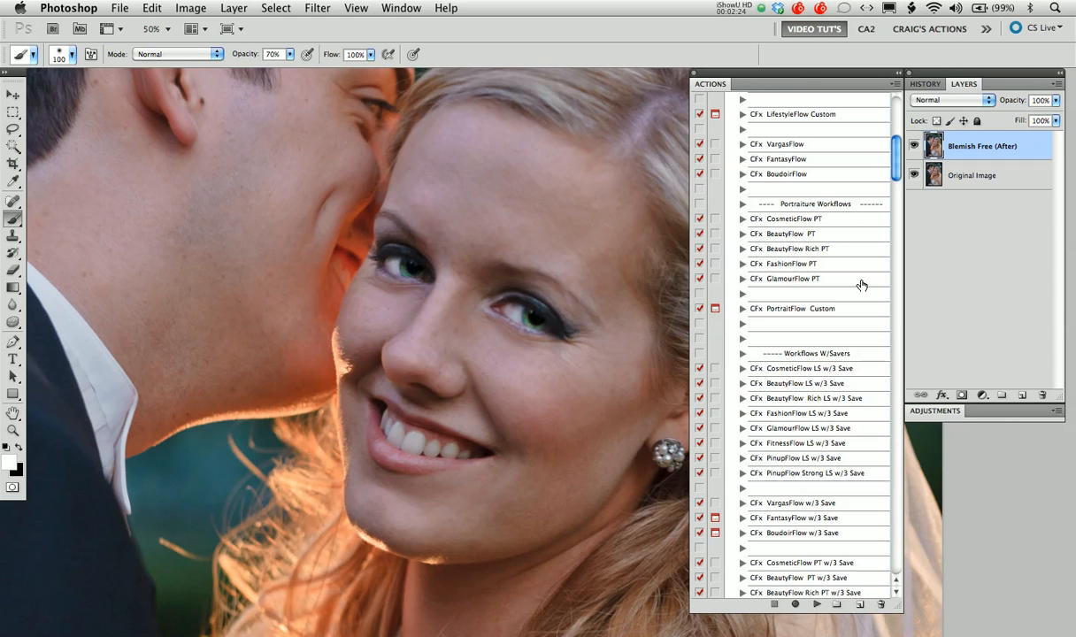
drag(891, 177, 893, 154)
click(843, 138)
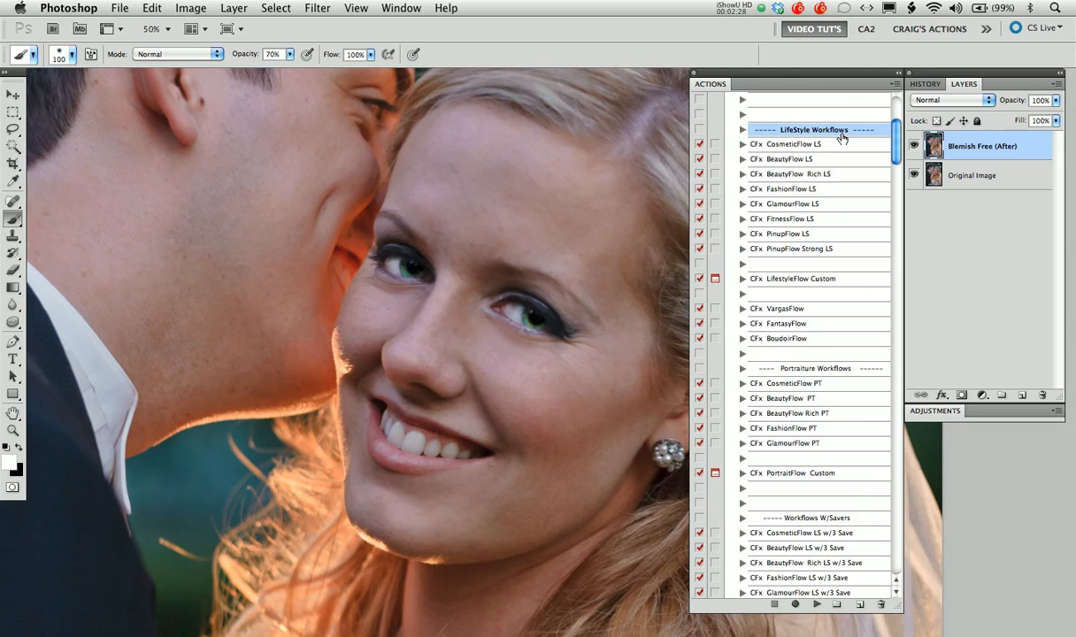
click(819, 371)
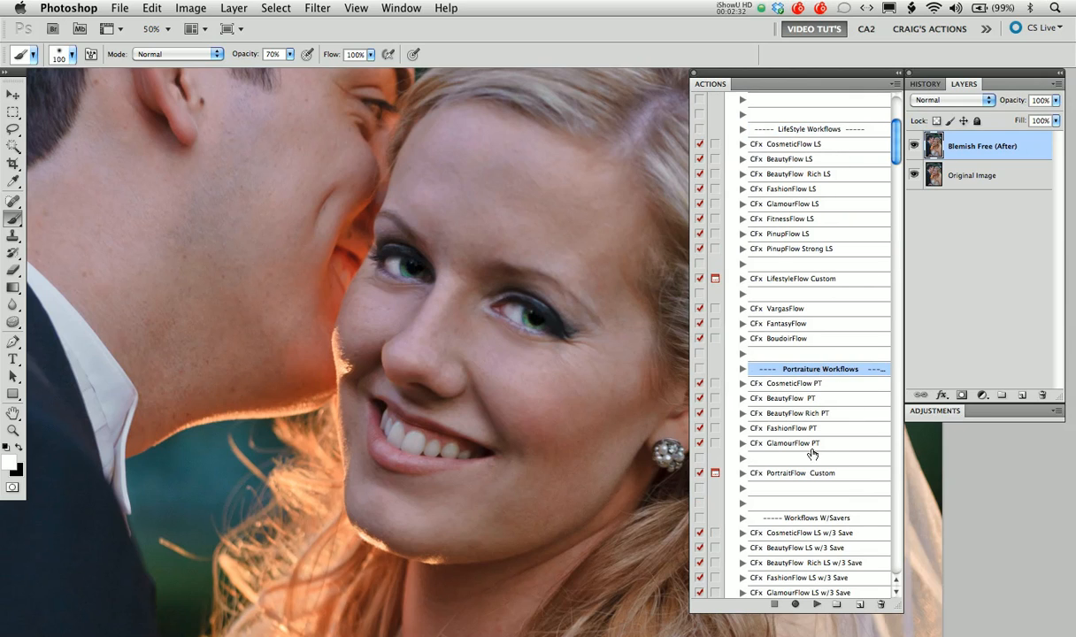
click(807, 133)
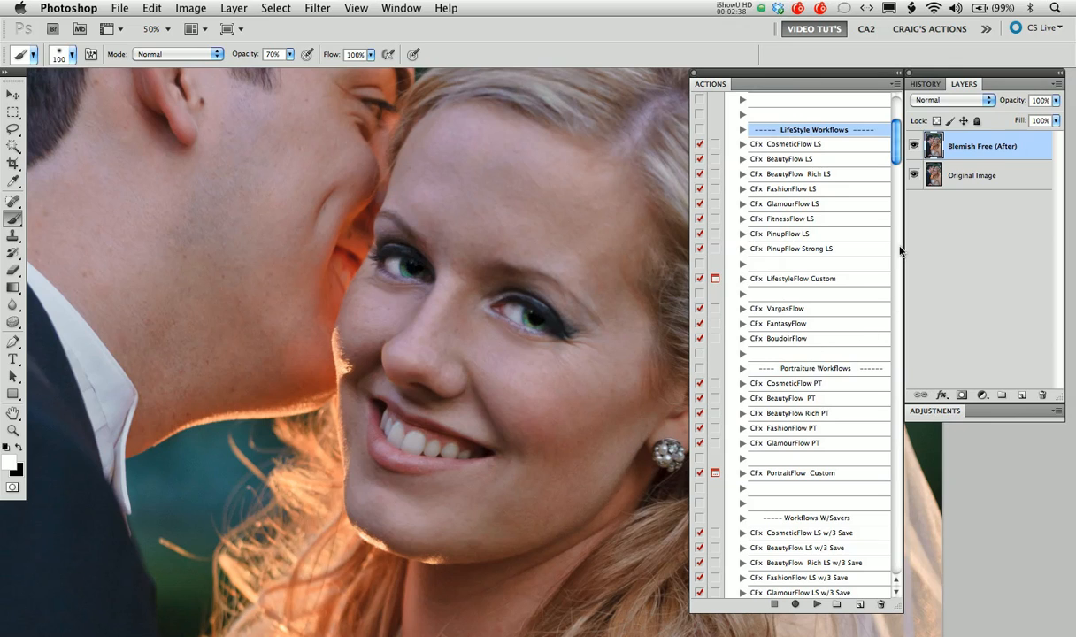
click(820, 369)
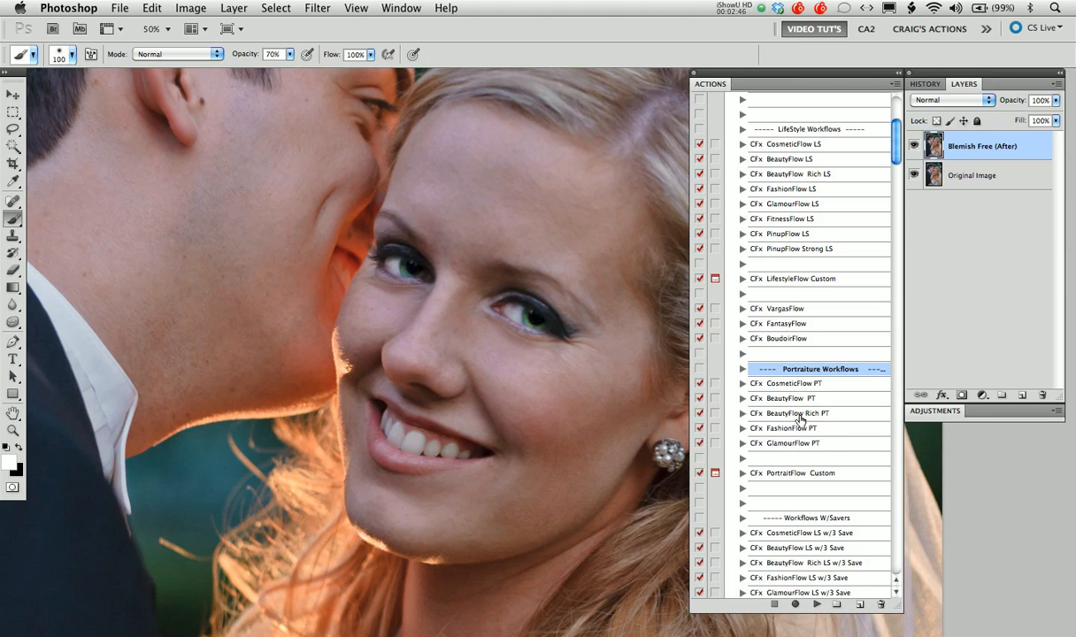
click(817, 475)
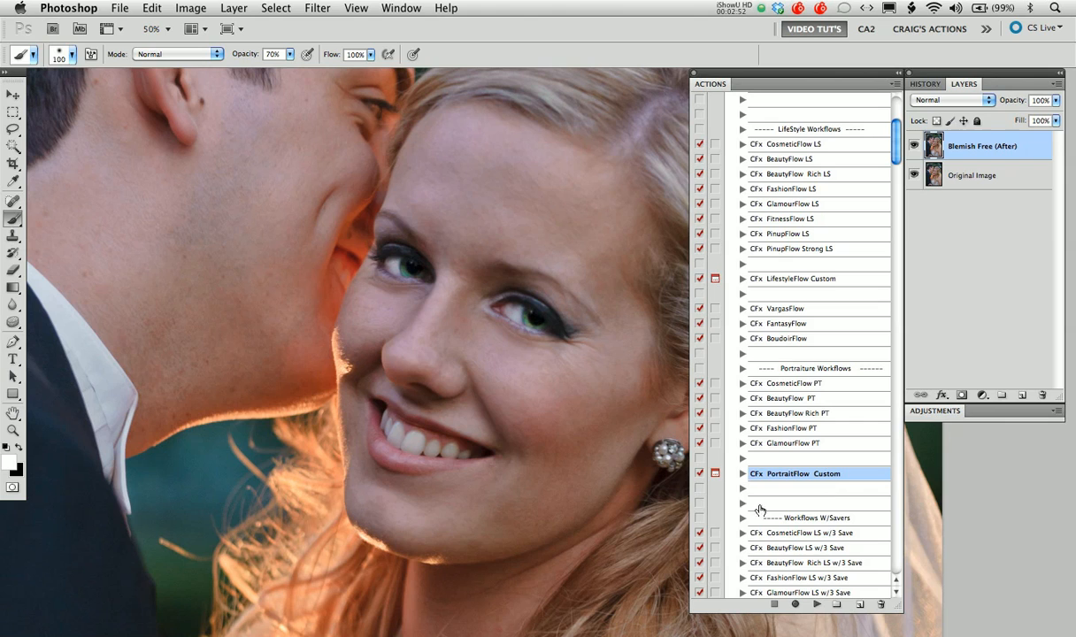
- Run the CFx BeautyFlow PT action on the blemish-free image
click(793, 403)
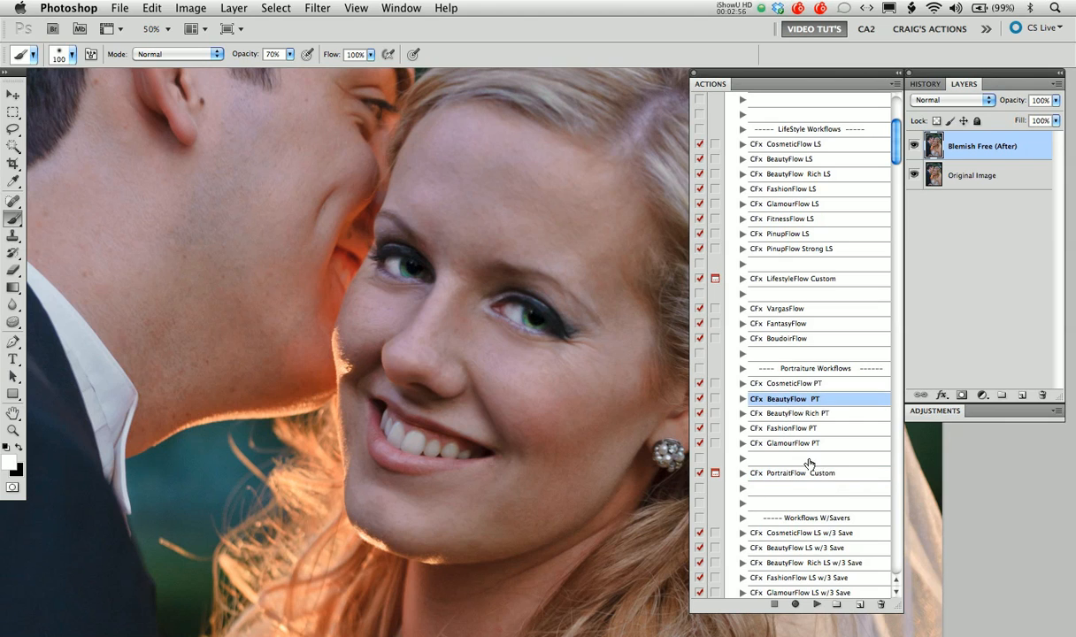
click(816, 604)
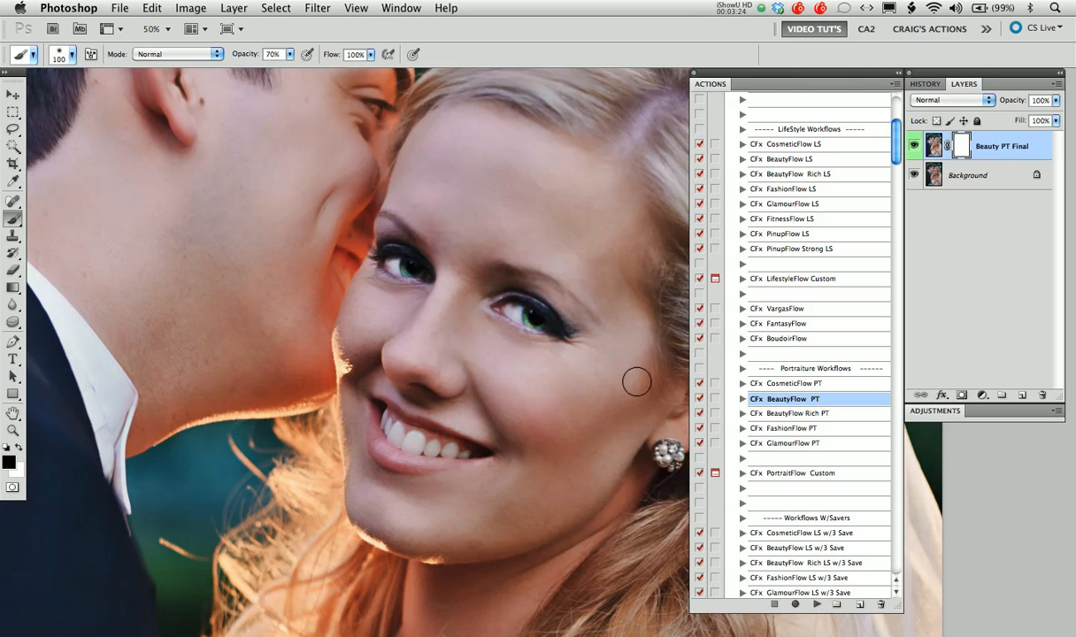
key(space)
drag(568, 387, 533, 375)
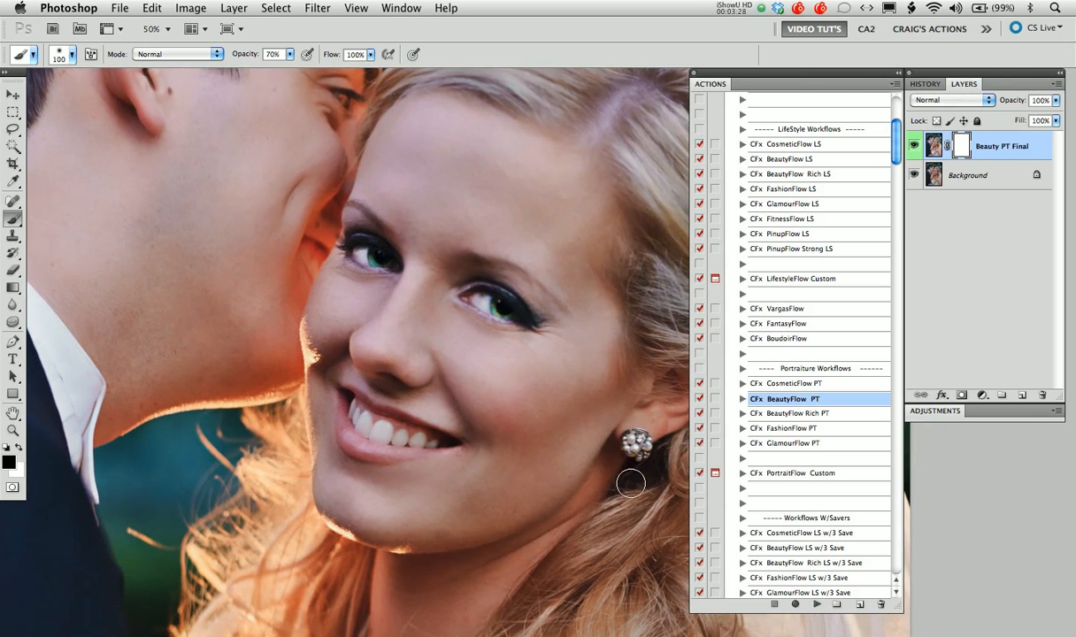
- Toggle the Beauty PT Final layer for a before-and-after comparison and set its opacity to 77%
click(915, 147)
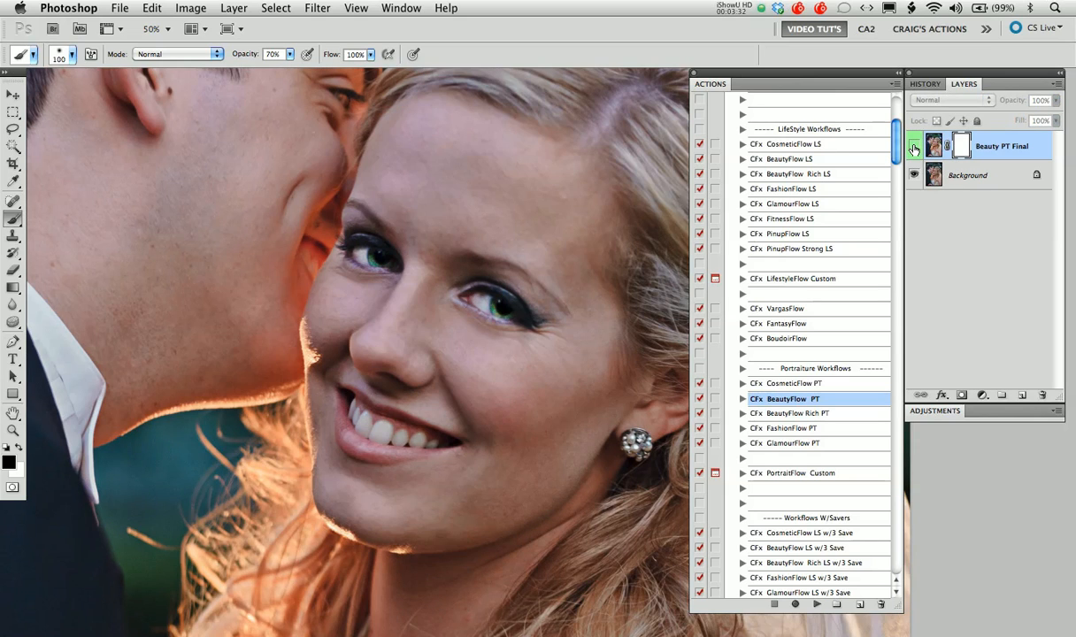
click(915, 147)
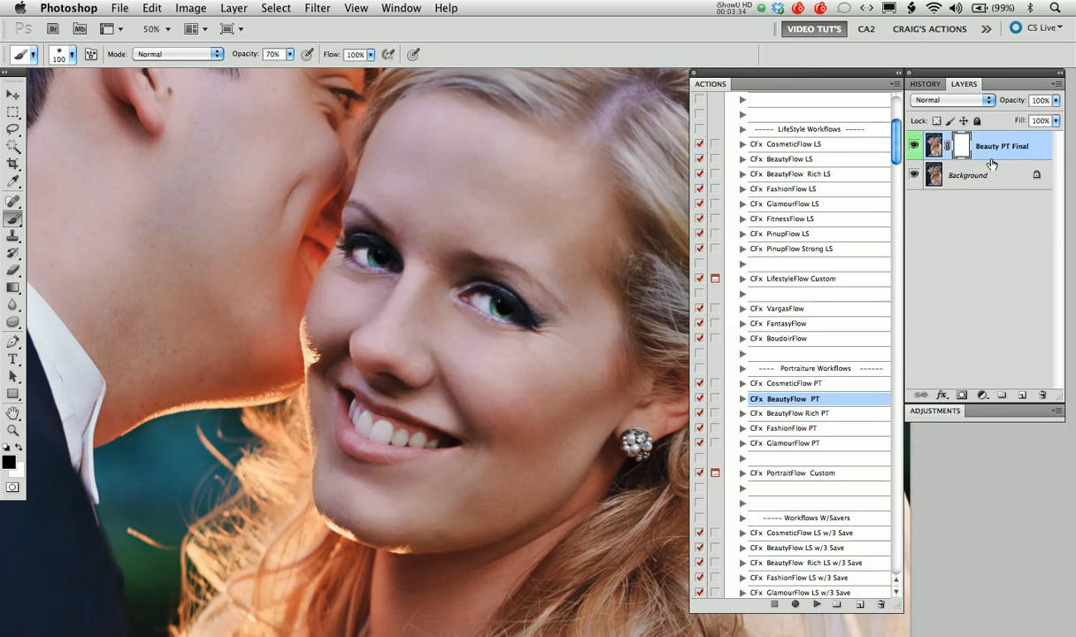
mouse_move(1057, 103)
mouse_down()
mouse_move(973, 118)
mouse_move(1060, 117)
mouse_move(1026, 120)
mouse_move(1040, 121)
mouse_up()
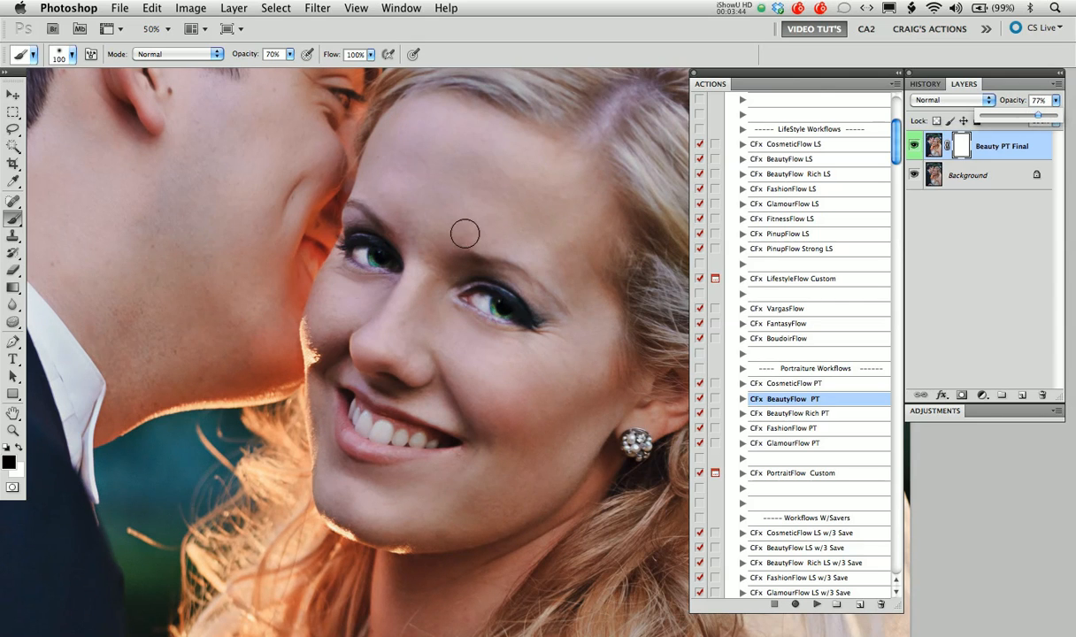
- Enlarge the brush to 900 pixels and paint black over the man's face on the Beauty PT Final mask at 70% brush opacity
drag(461, 180, 504, 328)
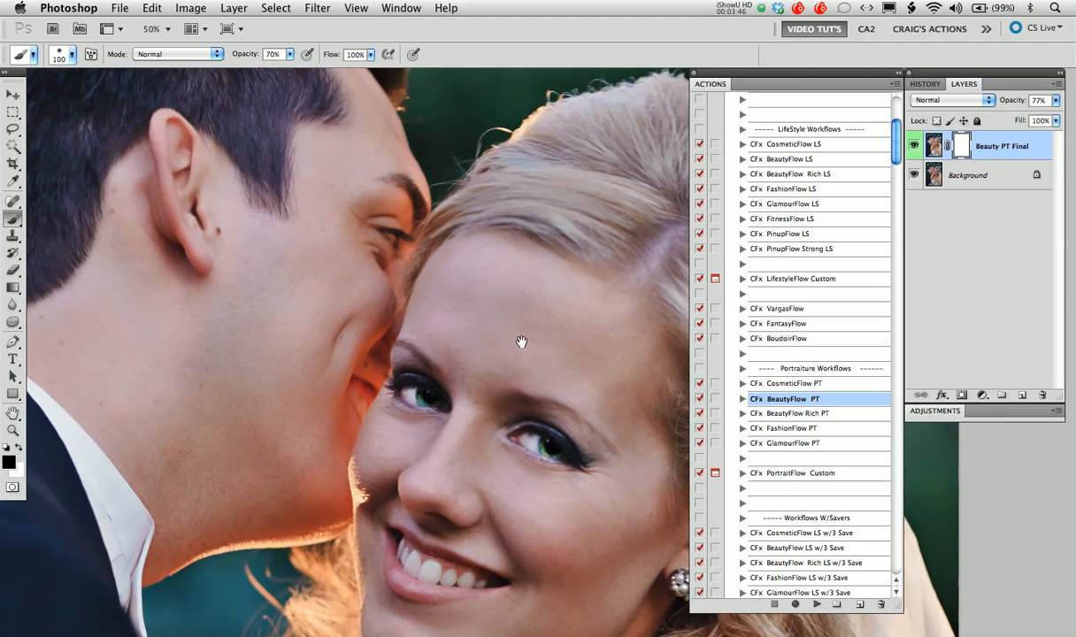
alt+click(501, 315)
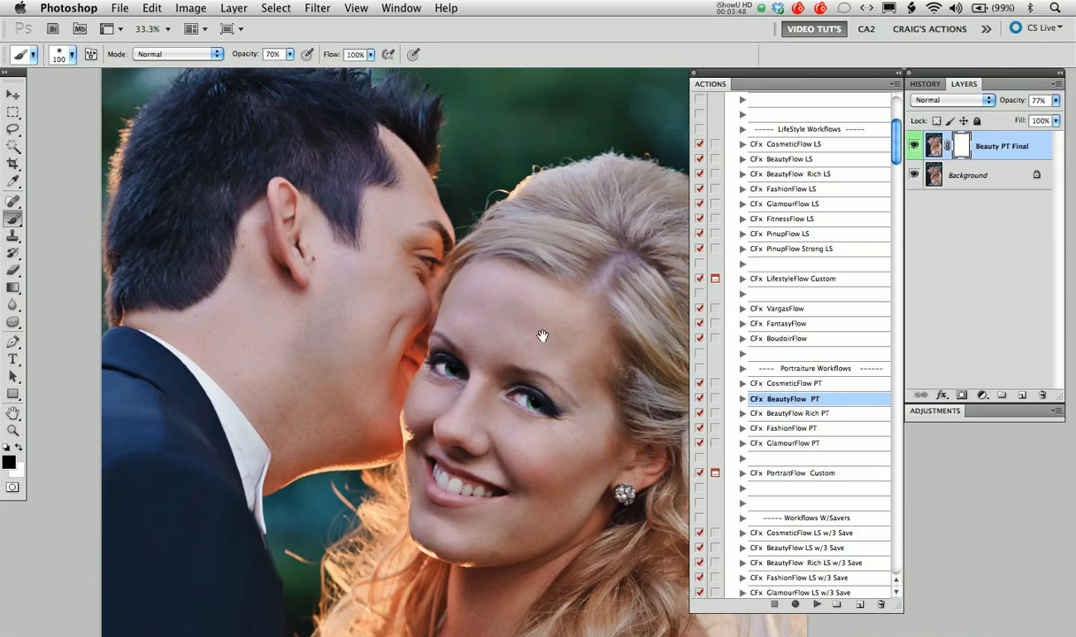
ctrl+click(477, 334)
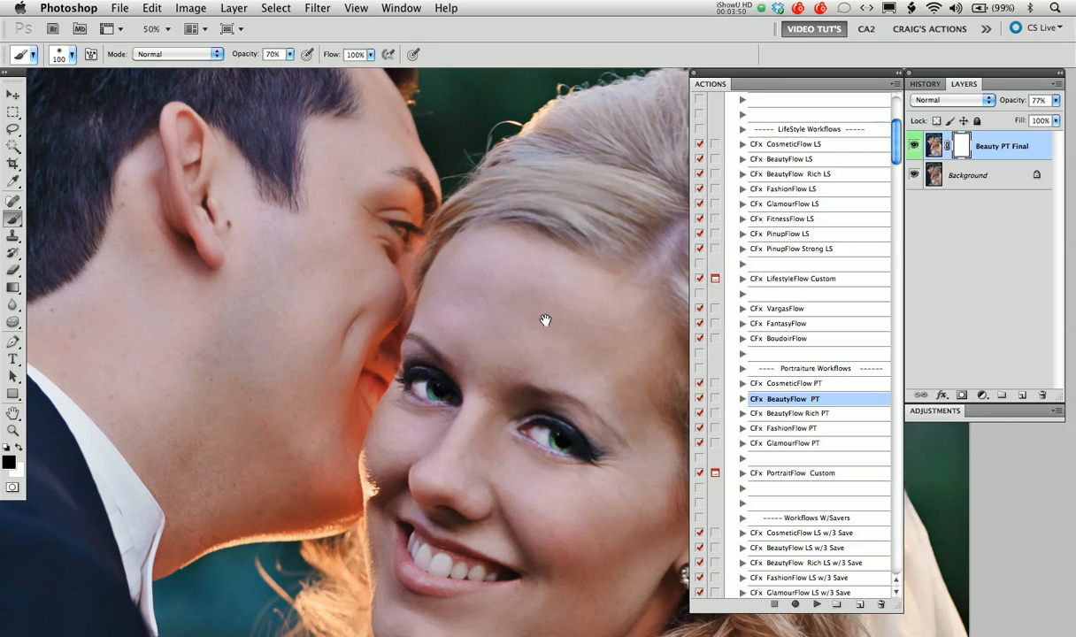
drag(547, 315, 530, 271)
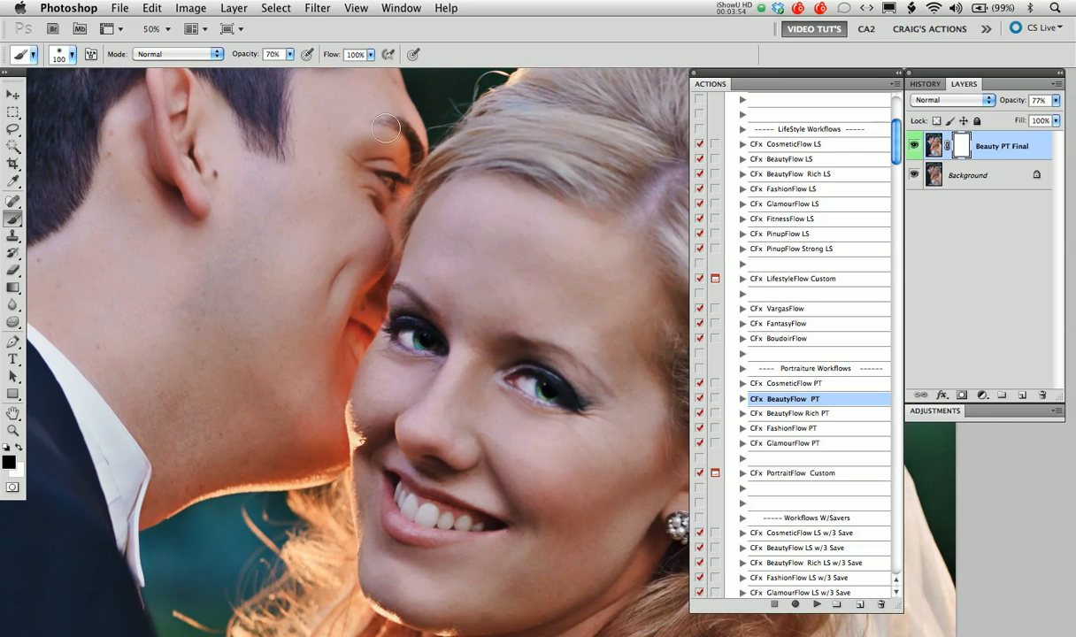
key(bracketright)
key(bracketright)
key(bracketright)
key(bracketright)
key(bracketright)
key(bracketright)
key(bracketright)
key(bracketright)
key(bracketright)
key(bracketright)
key(bracketright)
key(bracketright)
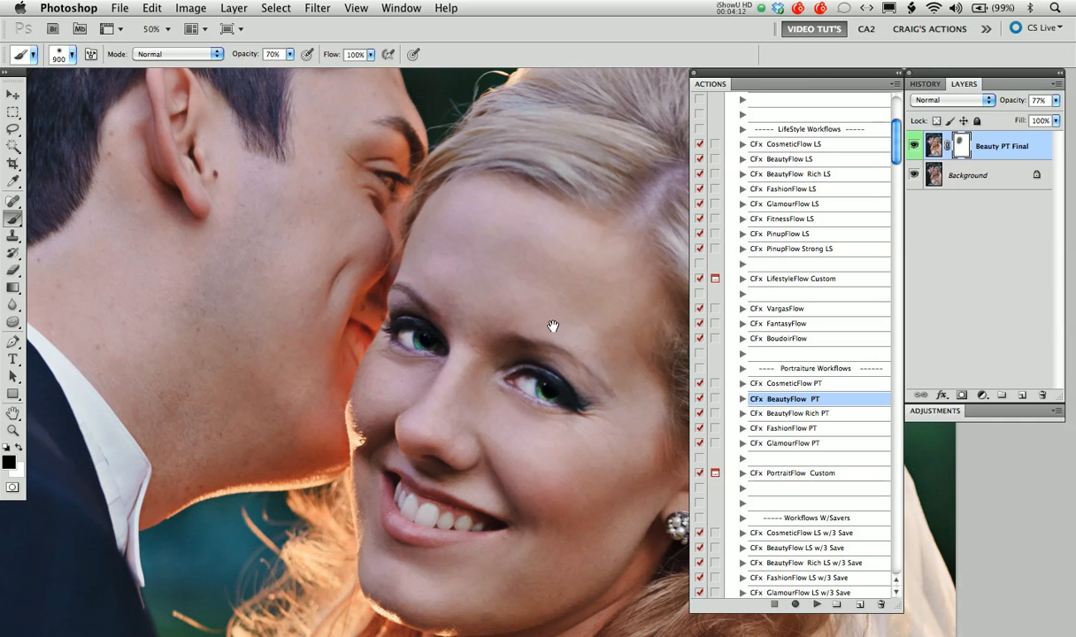
- Compare the image with and without the Beauty PT Final layer, and set the layer's opacity to 70%
drag(555, 322, 545, 280)
alt+click(458, 362)
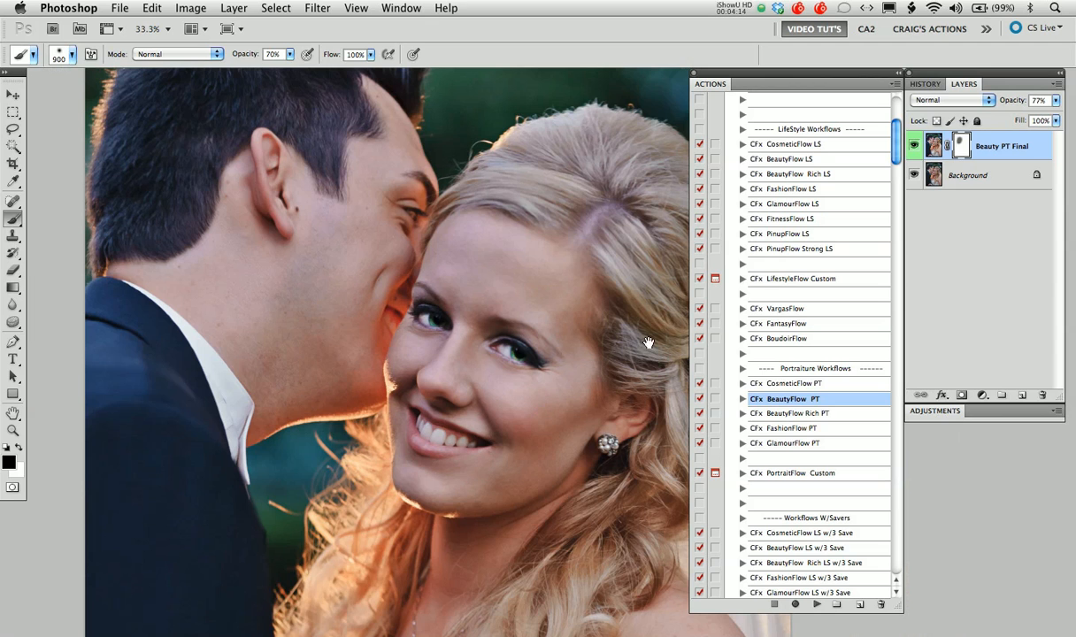
drag(567, 367, 550, 346)
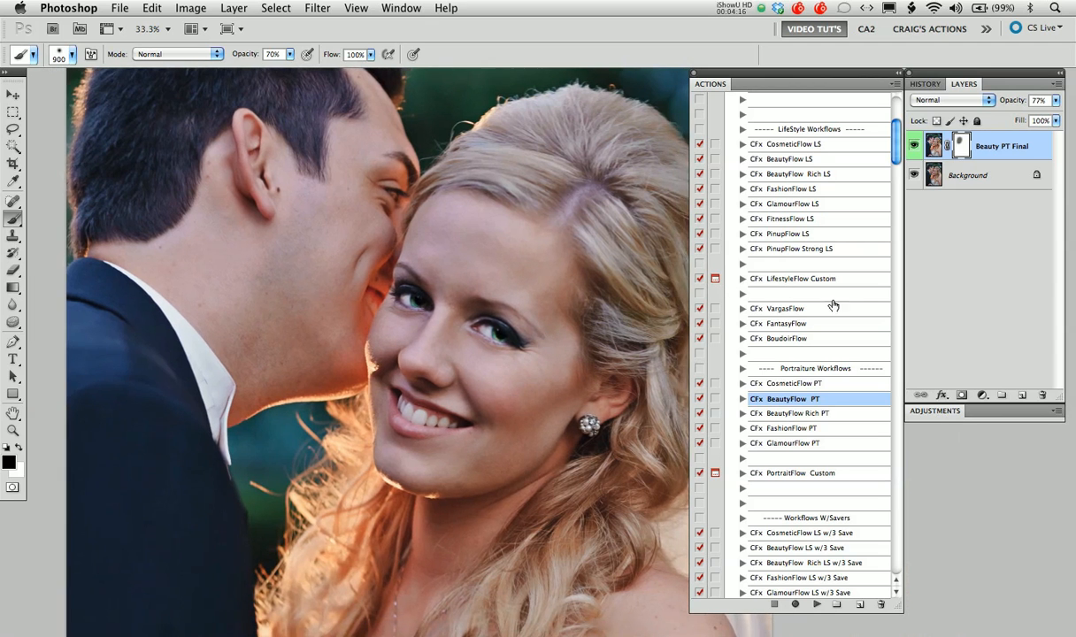
click(914, 148)
click(914, 148)
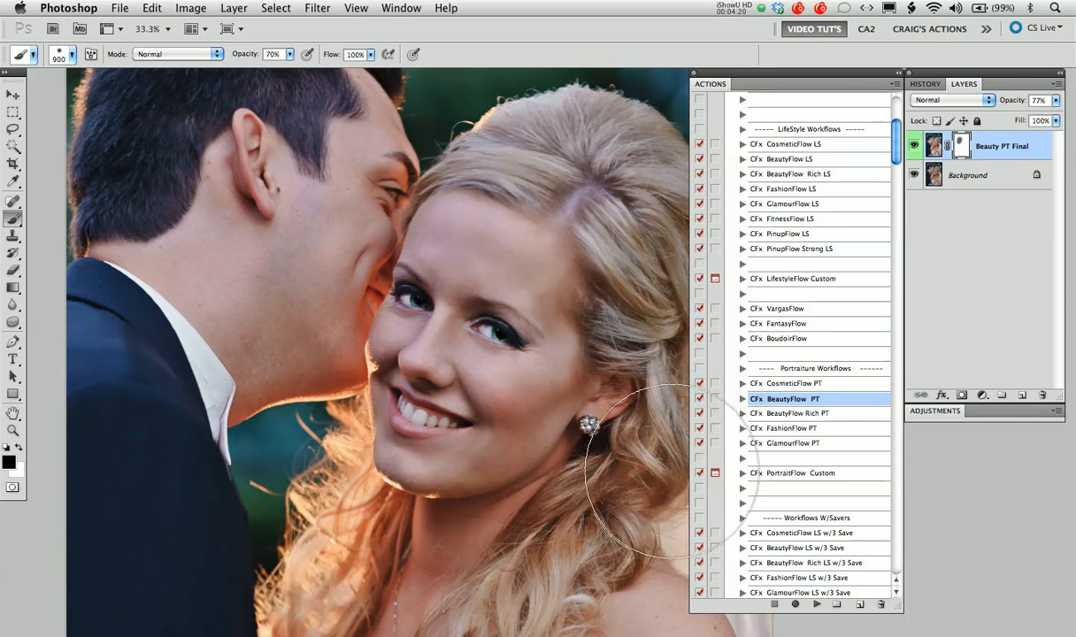
click(914, 147)
click(914, 148)
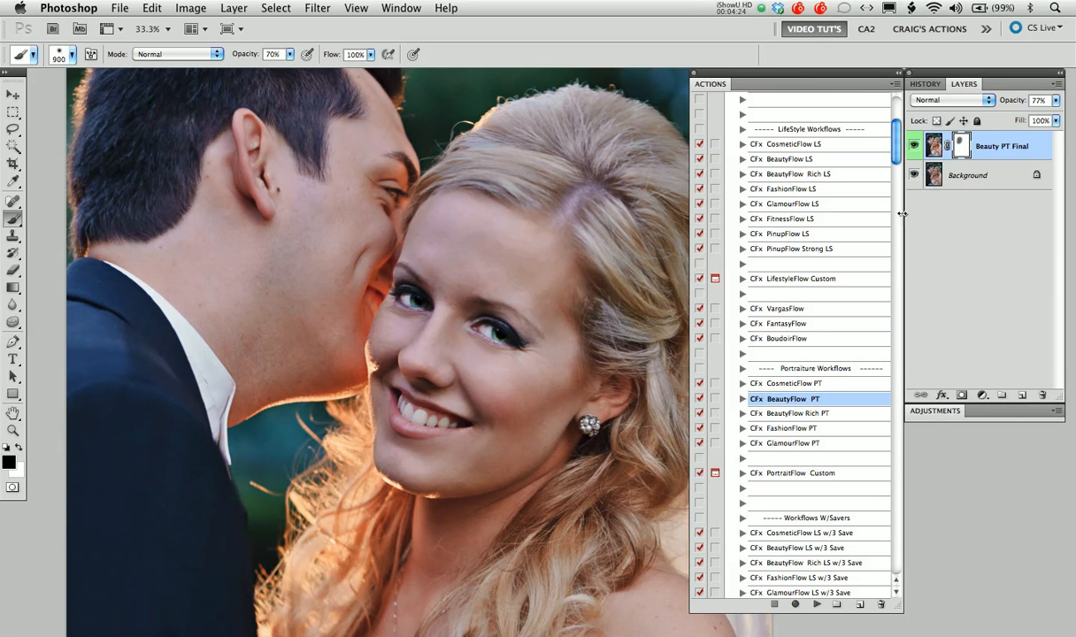
click(1053, 101)
mouse_move(1040, 118)
mouse_down()
mouse_move(1056, 116)
mouse_move(978, 119)
mouse_move(1035, 121)
mouse_up()
- Compare the original image snapshot with the latest Master Opacity Change history state, and view more of the retouched couple
click(928, 86)
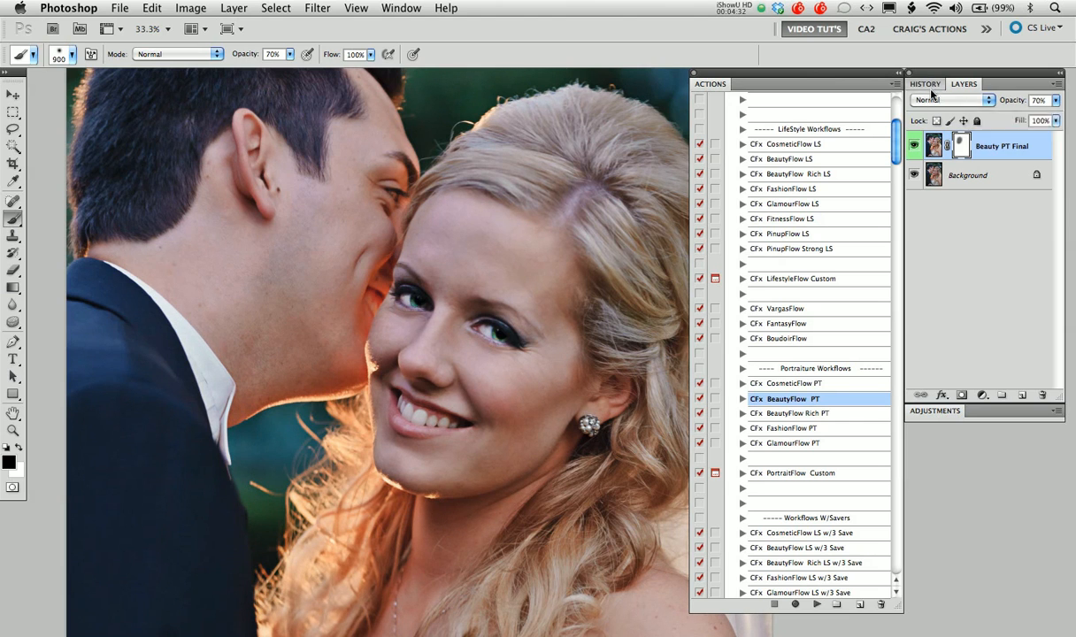
drag(1056, 216, 1056, 97)
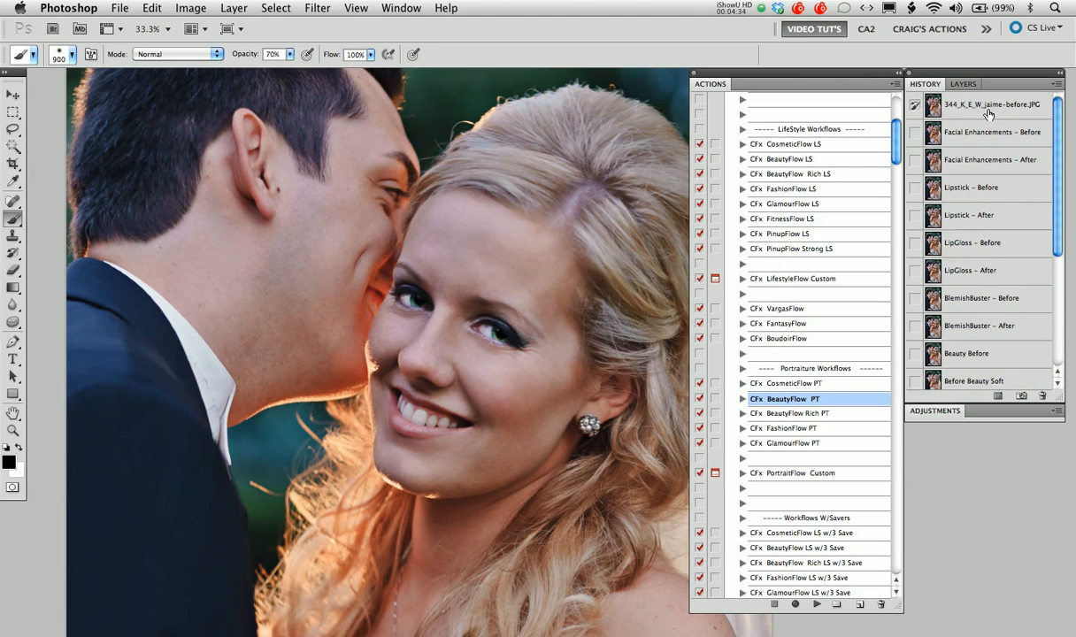
click(991, 105)
mouse_move(1059, 239)
mouse_down()
mouse_move(1055, 305)
mouse_move(989, 380)
mouse_up()
click(967, 382)
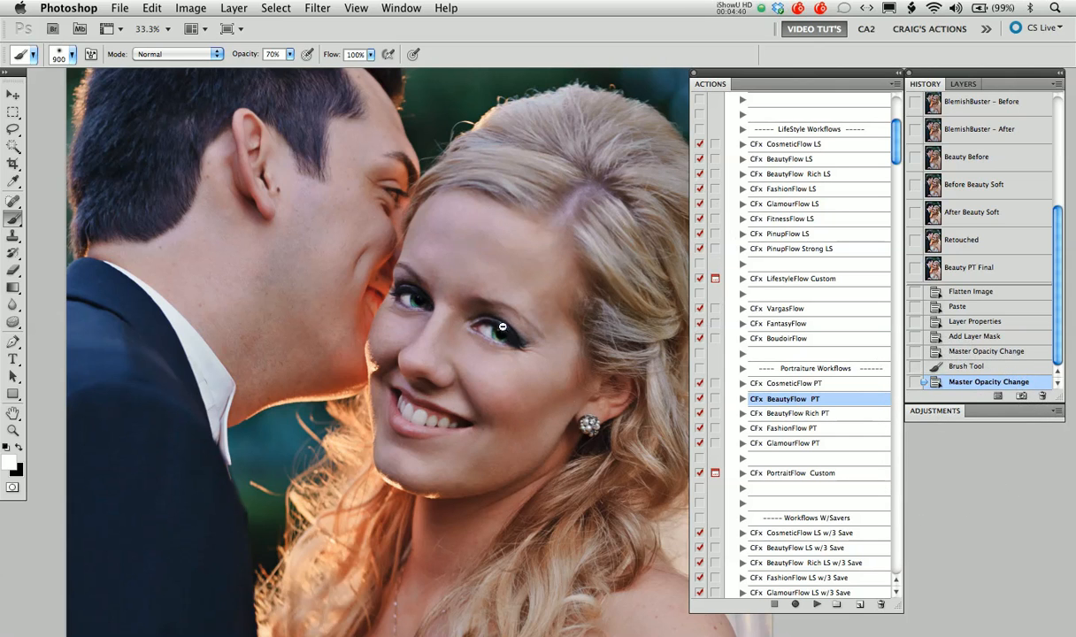
key(super+minus)
drag(545, 425, 525, 380)
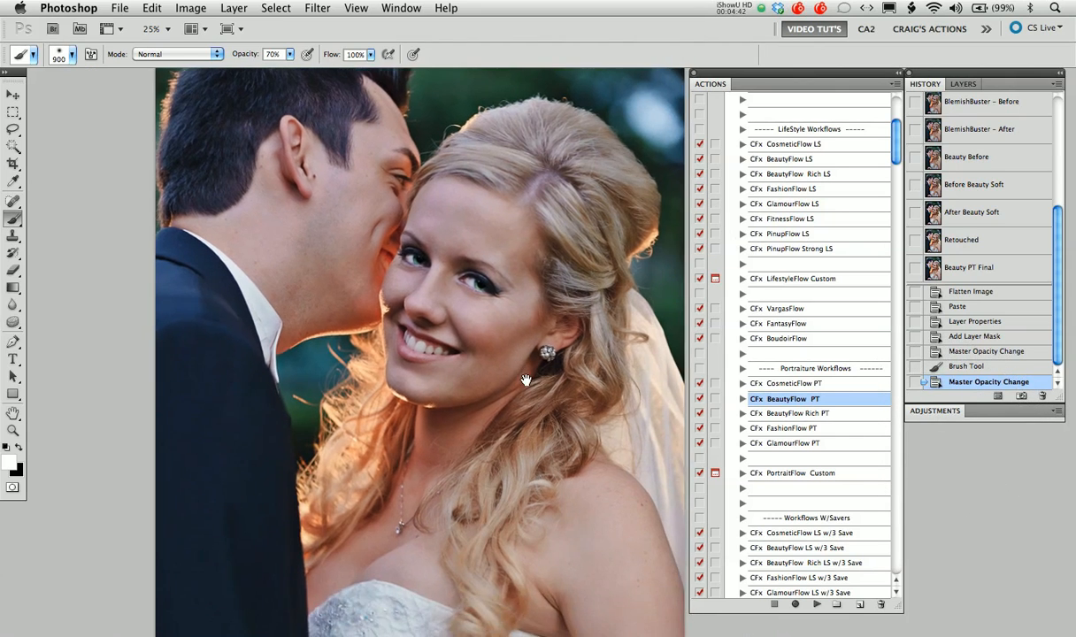